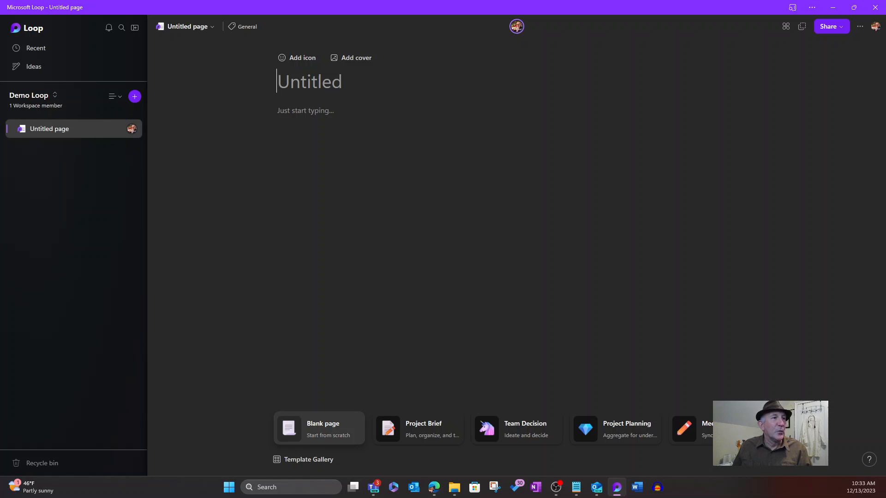
# - Title the untitled page "Demo" and move on to its body
pyautogui.write('De')
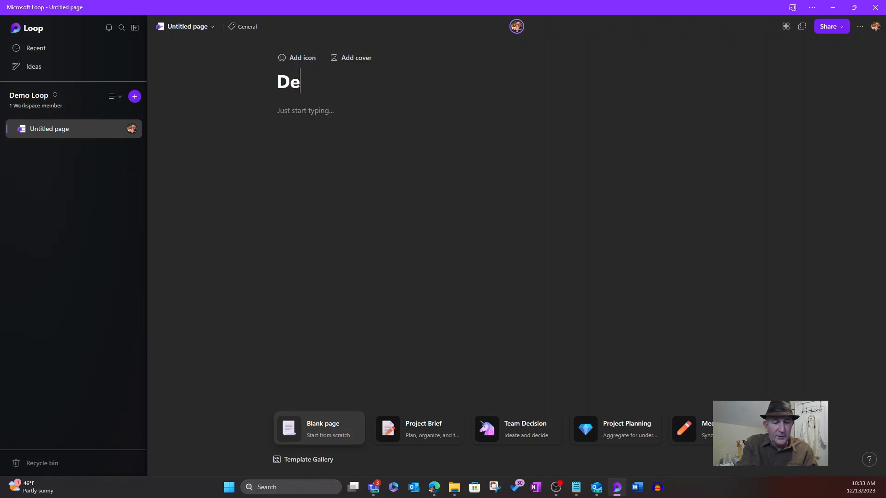
pyautogui.write('mo')
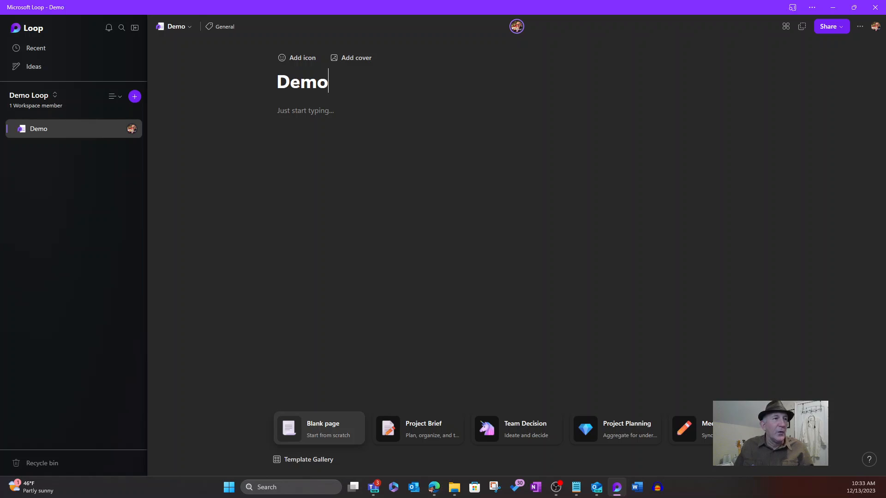
pyautogui.press('Return')
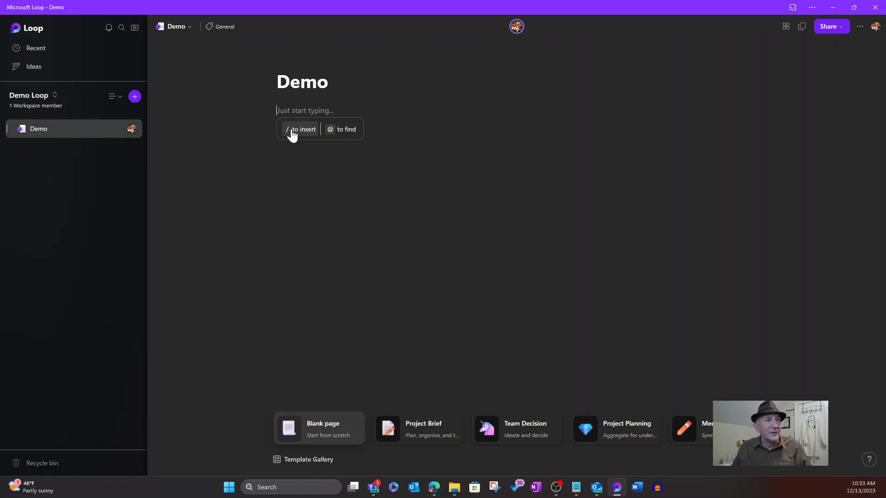
# - Examine the insert options in the page body, from Copilot and general items through text styles, templates, communication and media
pyautogui.write('/')
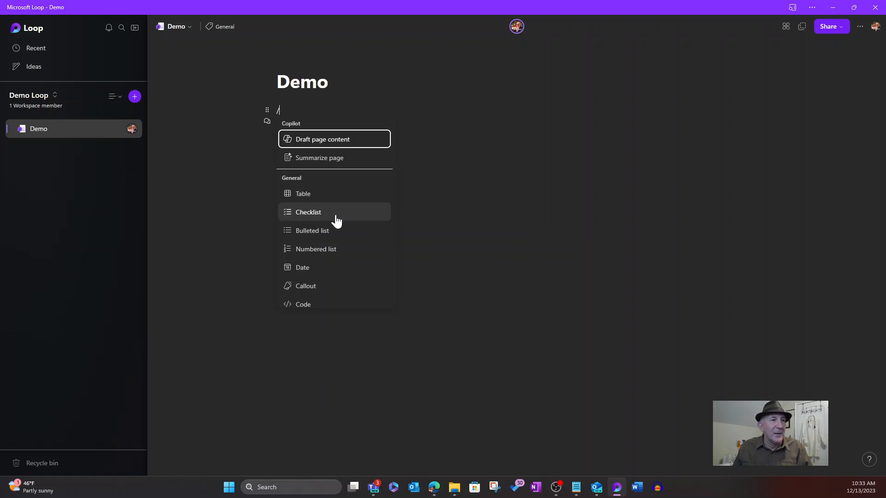
pyautogui.scroll(-4, 337, 225)
pyautogui.scroll(-1, 336, 228)
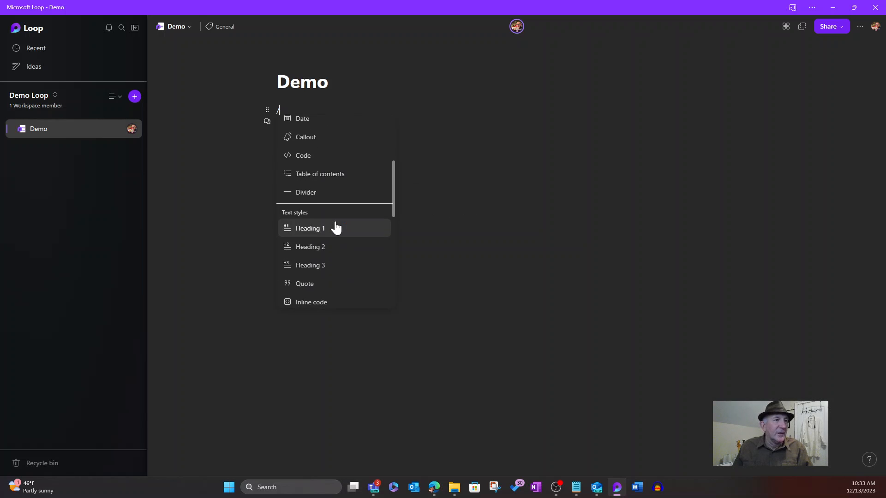
pyautogui.scroll(-3, 342, 194)
pyautogui.scroll(-1, 344, 198)
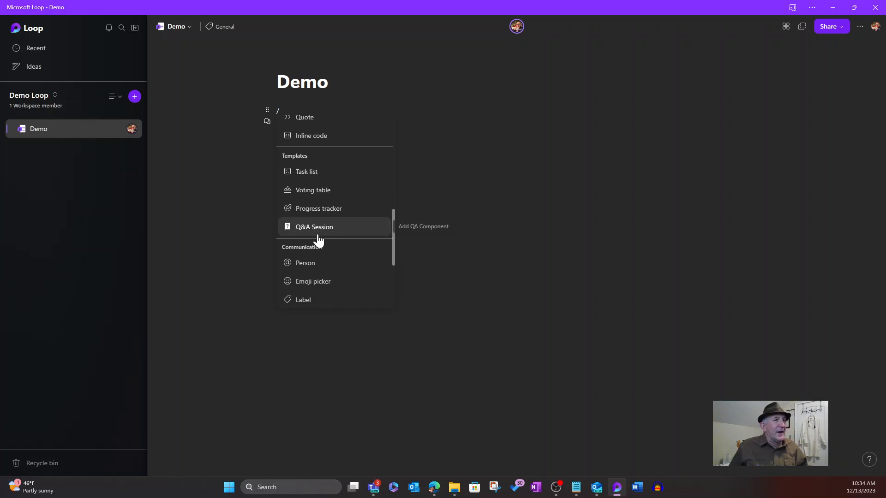
pyautogui.scroll(-1, 356, 232)
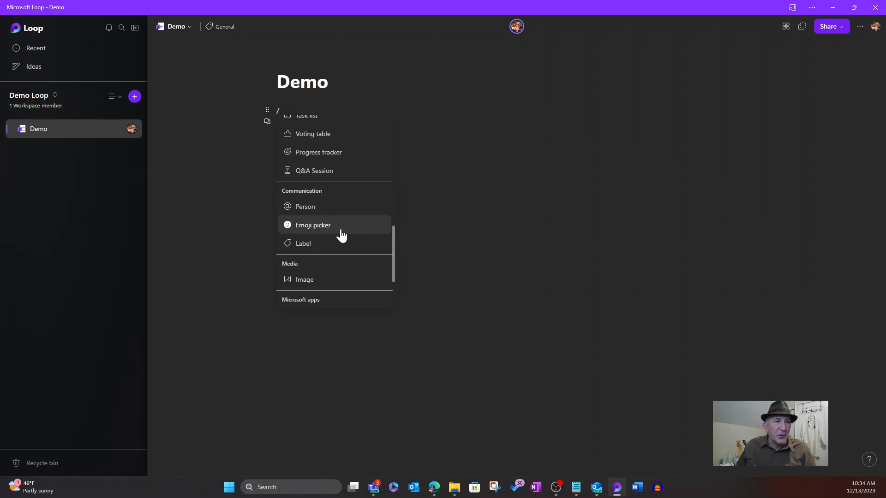
pyautogui.scroll(-1, 349, 257)
pyautogui.scroll(6, 351, 258)
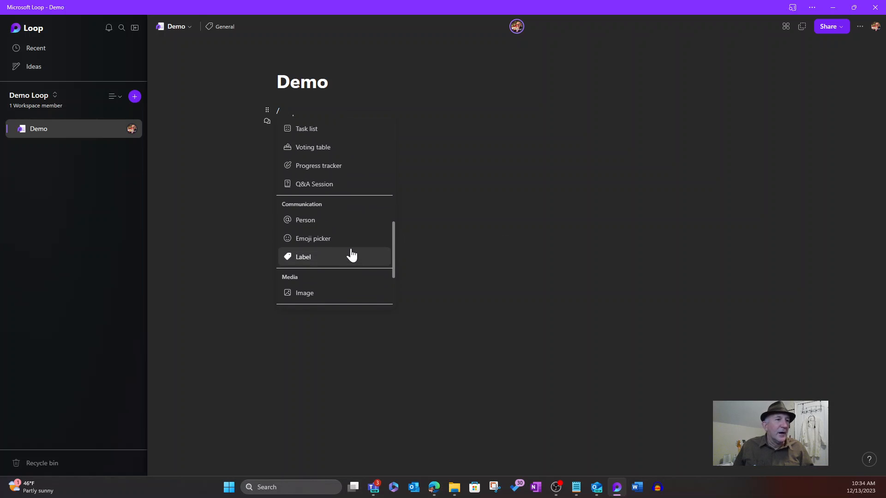
pyautogui.scroll(1, 354, 240)
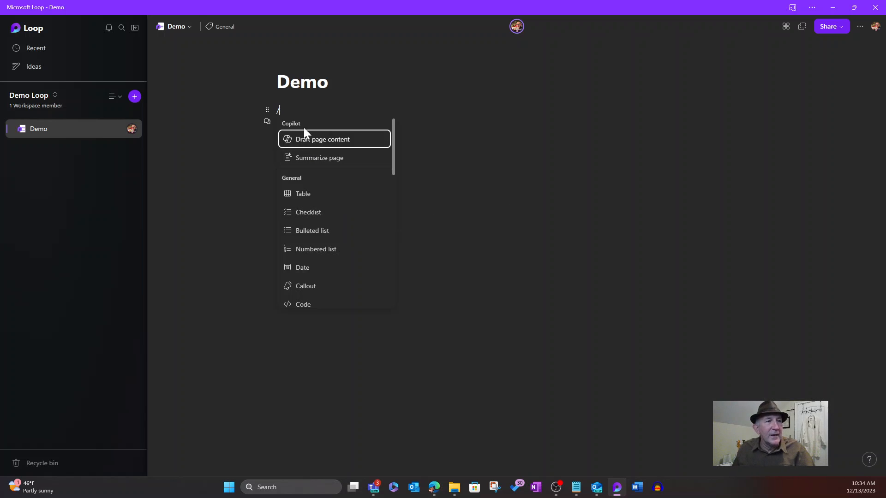
# - Have Copilot draft page content from the prompt "Draft an article about the benefits of using Microsoft 365 Copilot and Microsoft Viva in an organization"
pyautogui.click(362, 143)
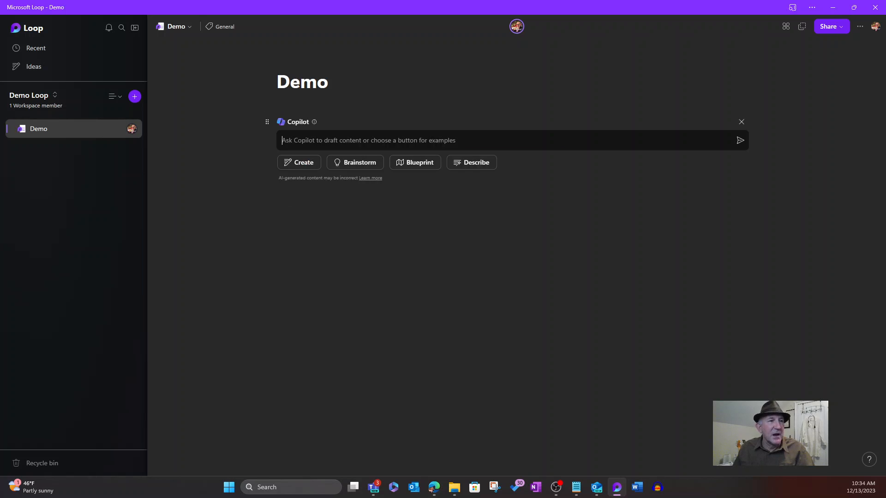
pyautogui.click(302, 167)
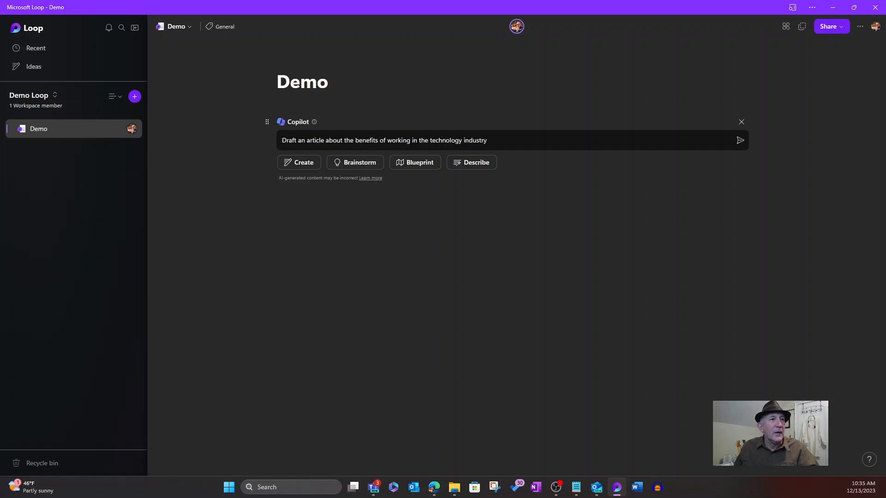
pyautogui.moveTo(386, 140); pyautogui.dragTo(490, 140)
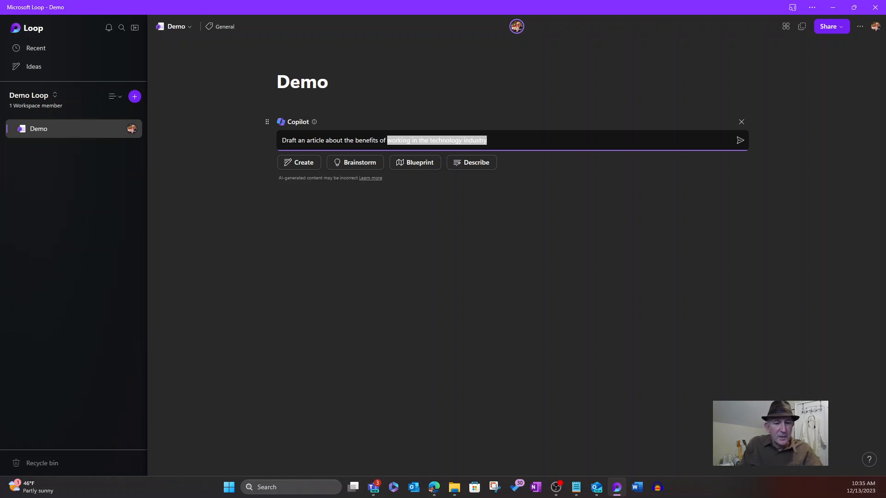
pyautogui.write('using ')
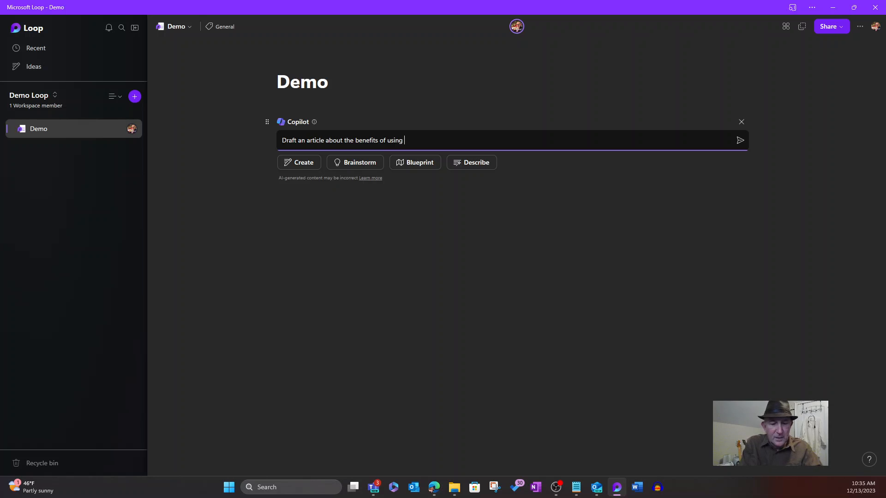
pyautogui.write('Microsoft ')
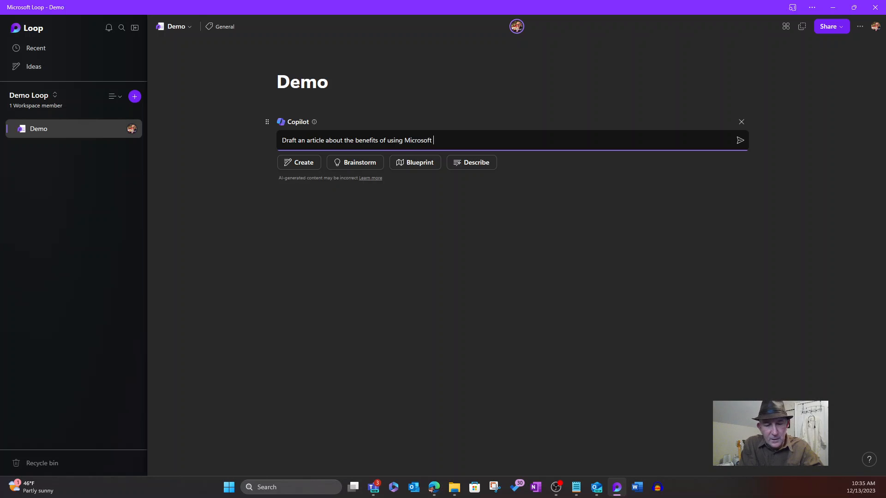
pyautogui.write('365 C')
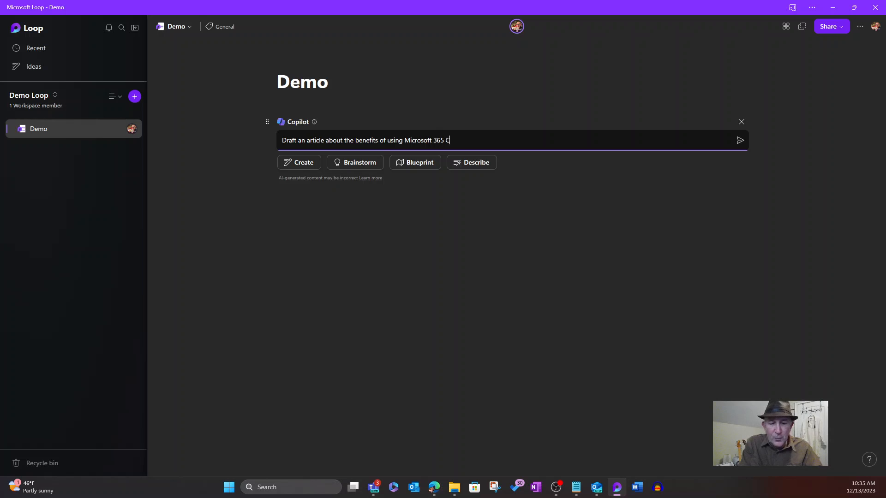
pyautogui.write('opilot and')
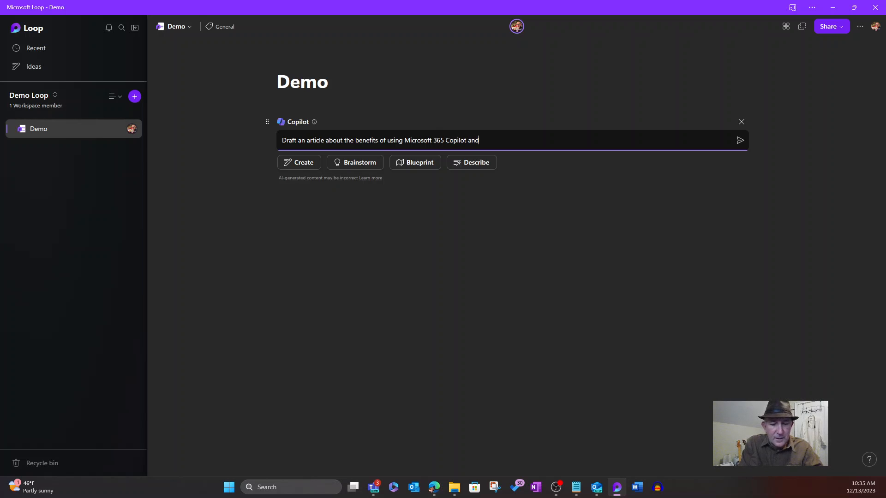
pyautogui.write(' Microsoft ')
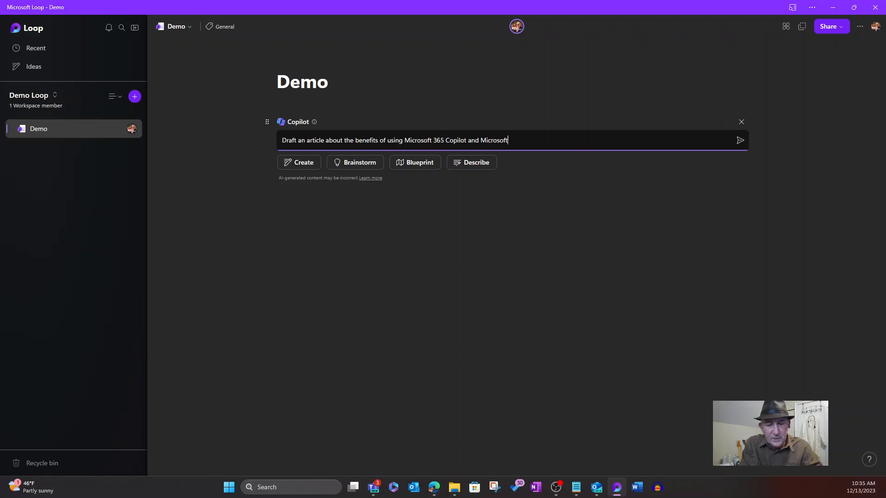
pyautogui.write('Viva')
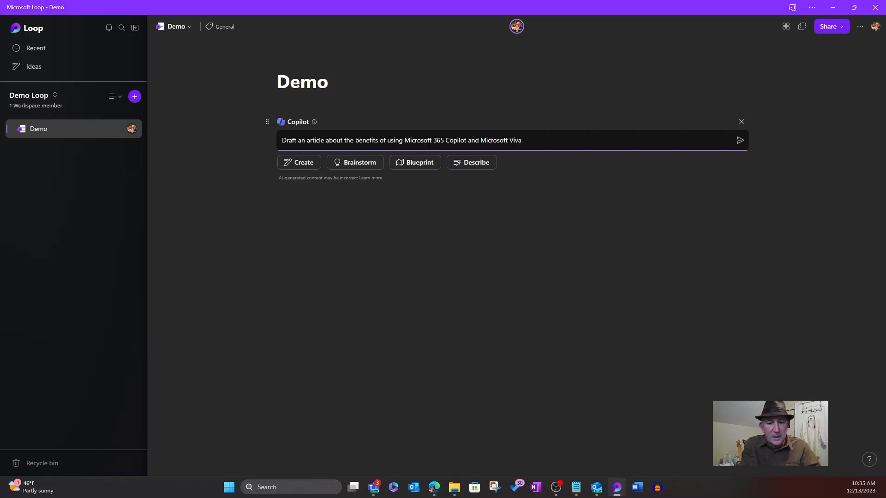
pyautogui.write(' in an organi')
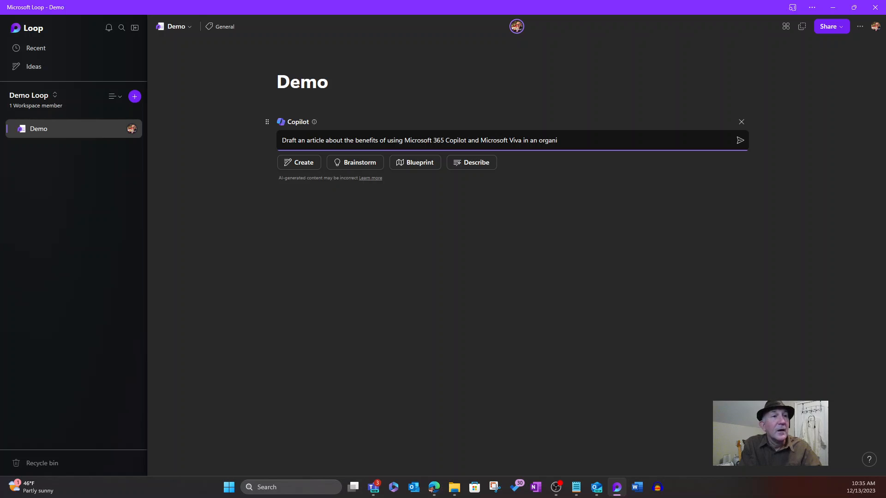
pyautogui.write('zation')
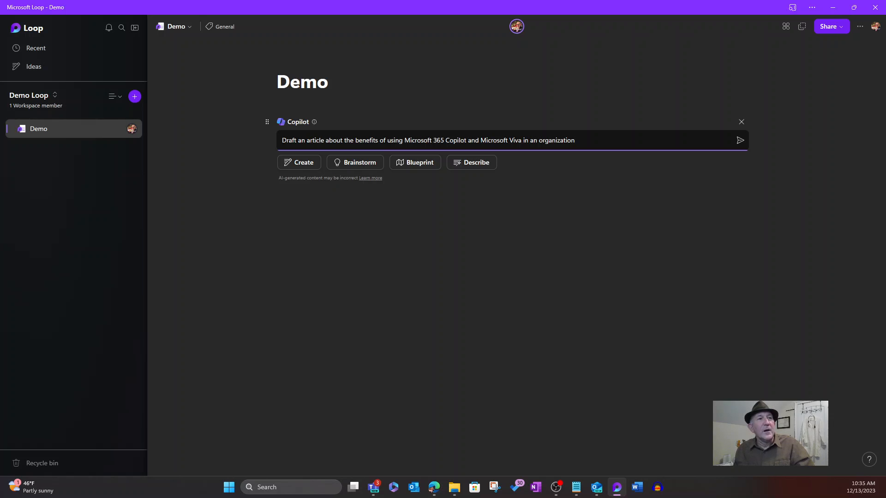
pyautogui.click(739, 140)
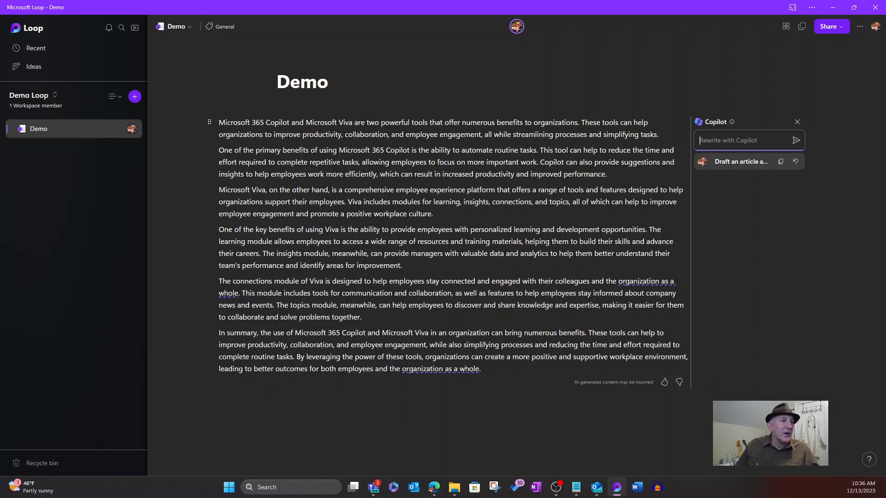
# - Preview the Create, Brainstorm, Blueprint and Describe example prompts in a new Copilot draft block below the article, and delete the block
pyautogui.click(380, 398)
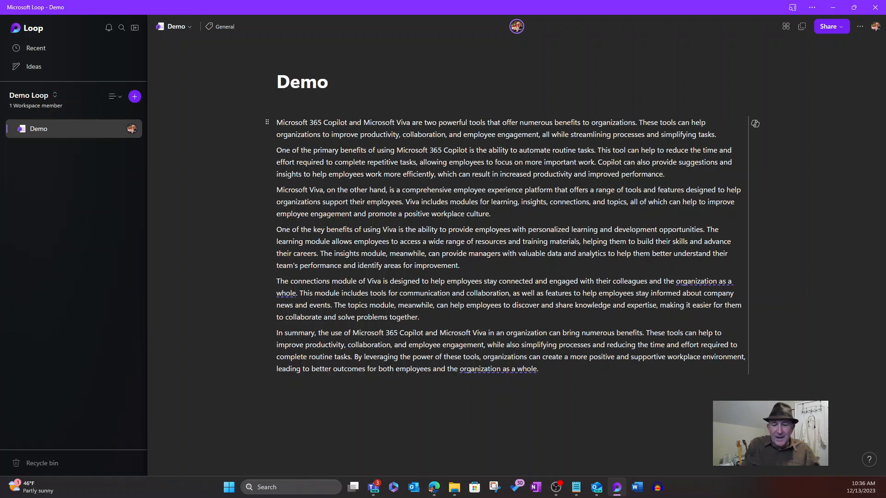
pyautogui.write('/')
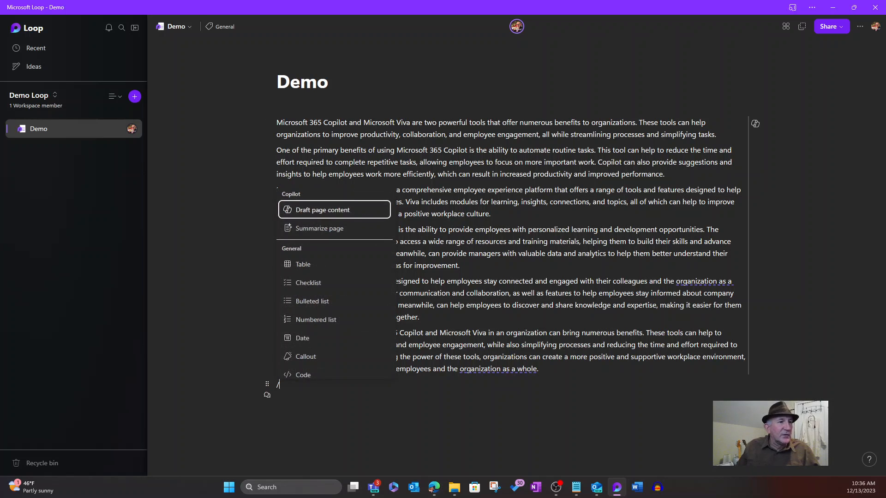
pyautogui.click(325, 212)
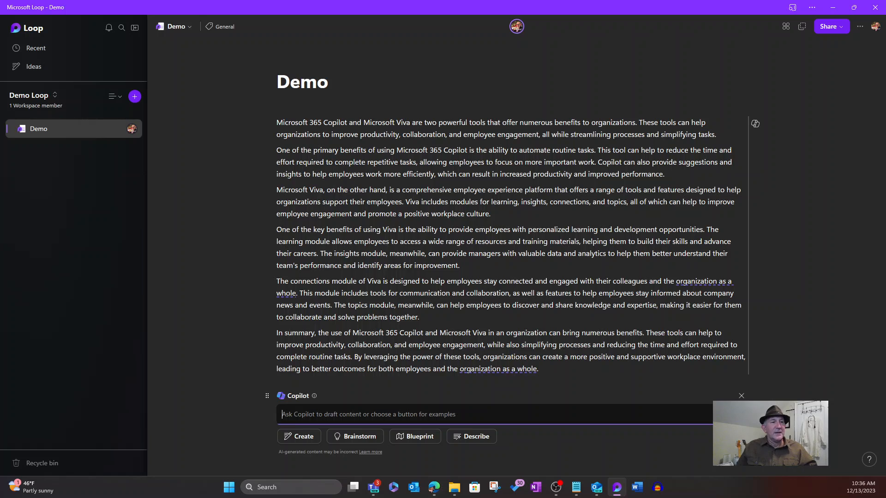
pyautogui.click(296, 442)
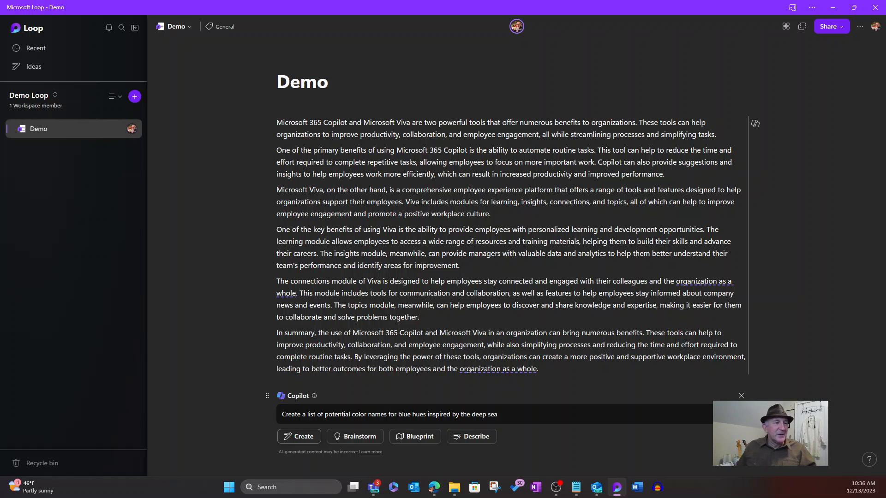
pyautogui.click(355, 437)
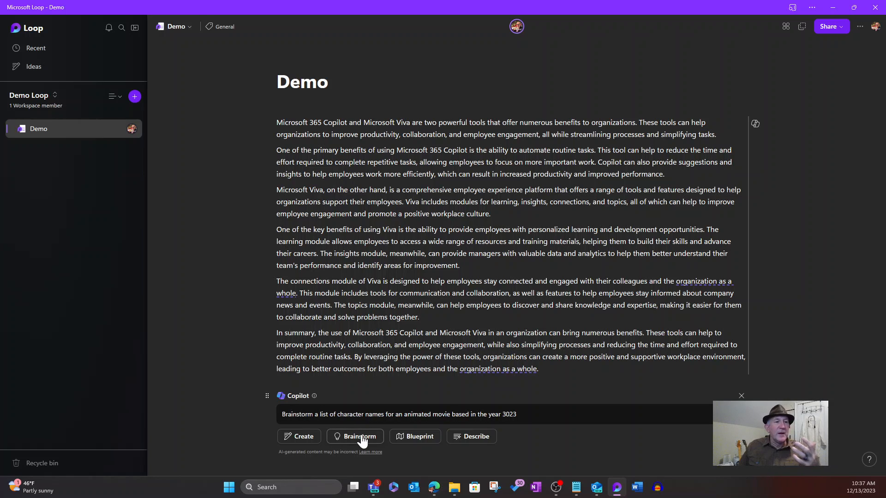
pyautogui.click(420, 439)
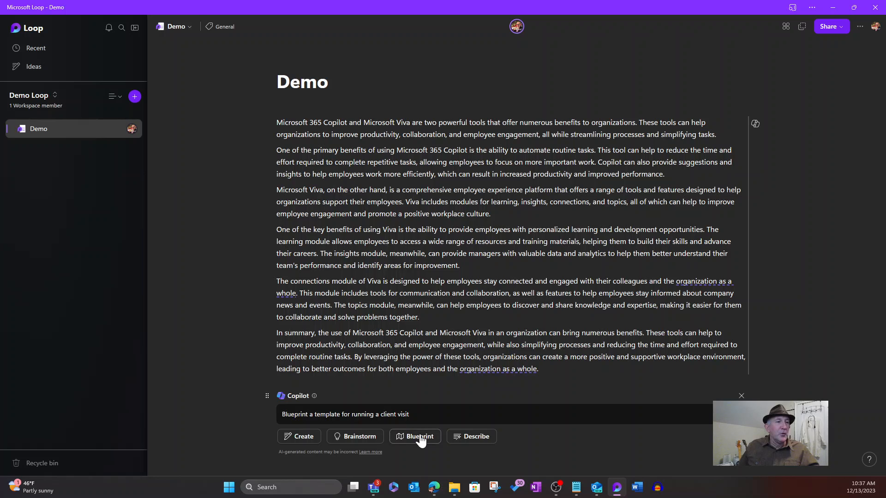
pyautogui.click(466, 437)
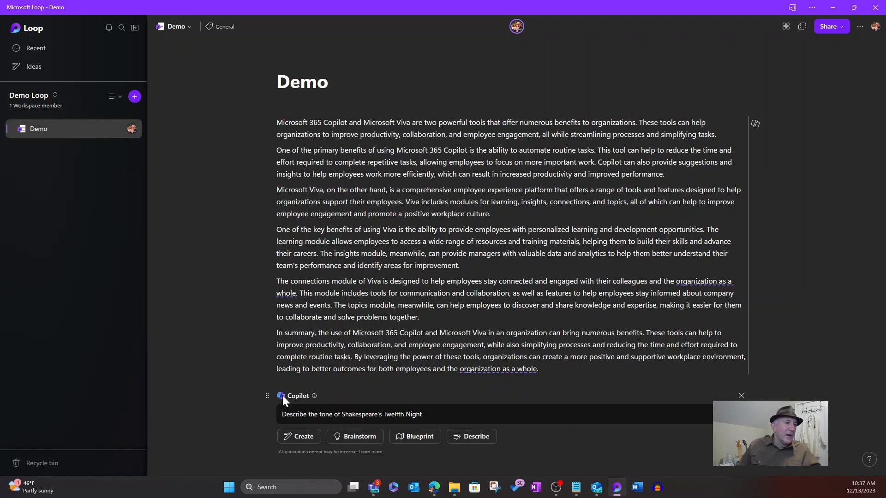
pyautogui.click(267, 395)
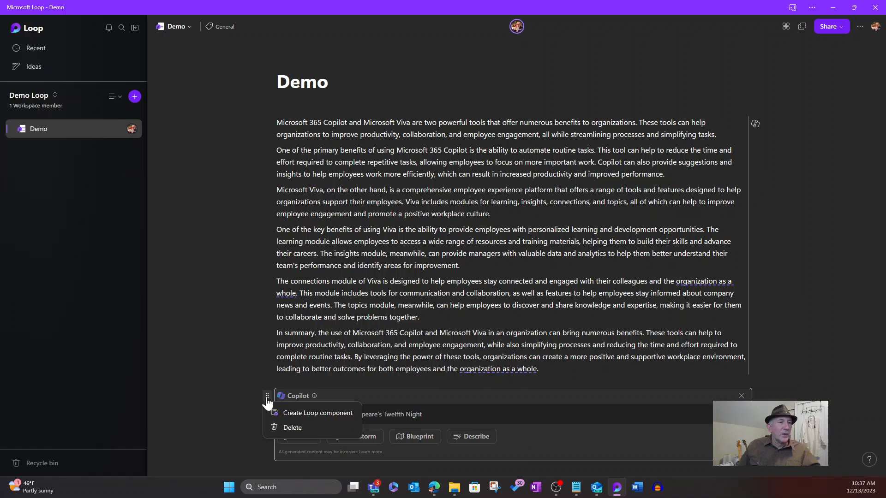
pyautogui.click(288, 429)
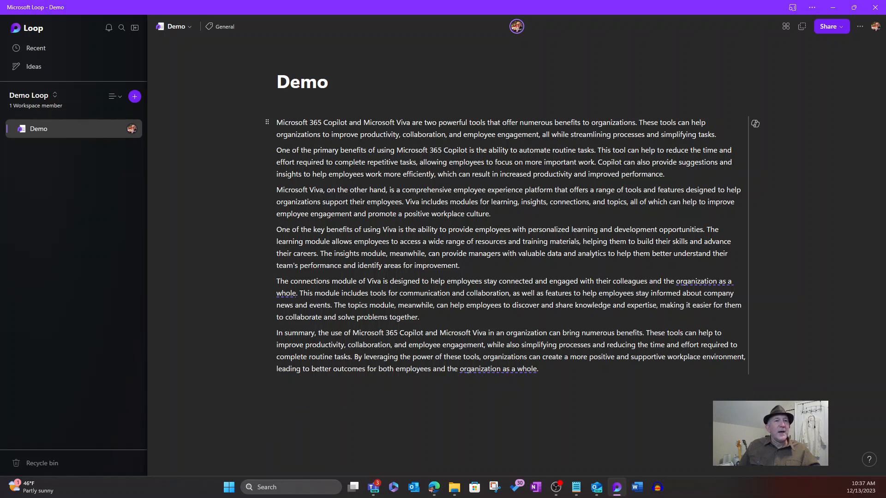
# - Have Copilot rewrite the drafted article with the prompt "Make it a speech"
pyautogui.click(756, 124)
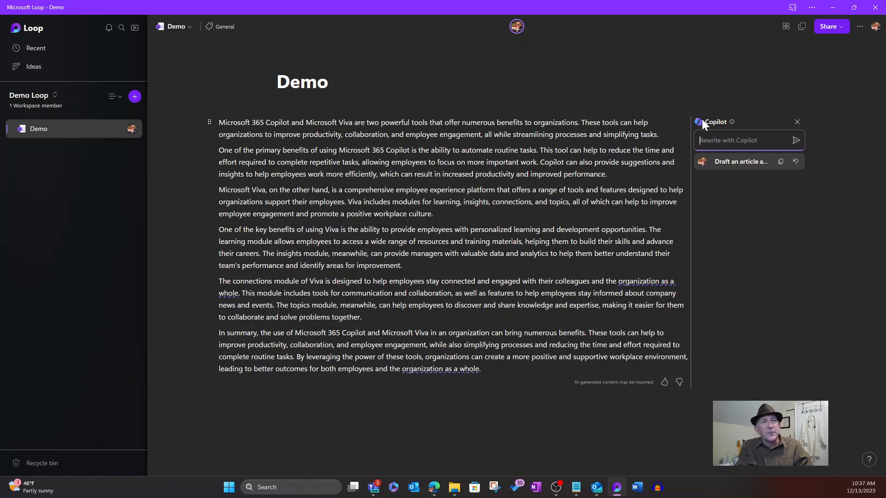
pyautogui.write('Make')
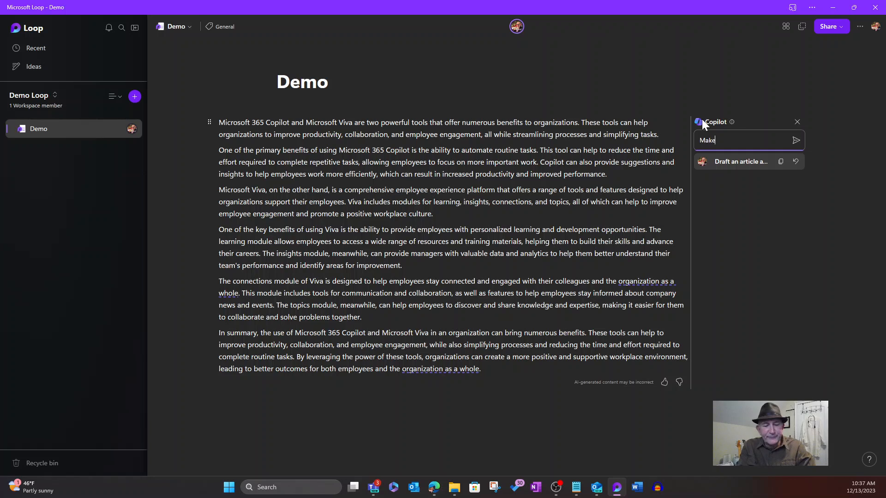
pyautogui.write(' it a speech')
pyautogui.press('Return')
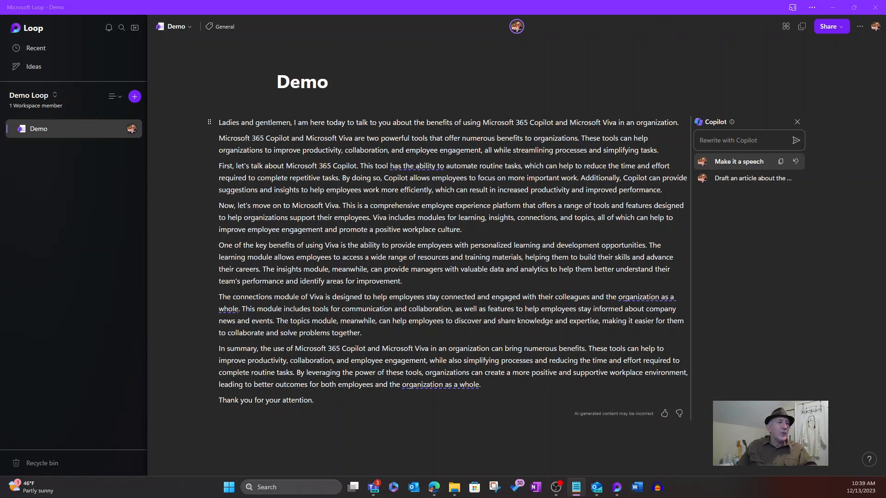
# - Below the speech, have Copilot draft page content from the prompt "What is the main topic of this page?"
pyautogui.press('Escape')
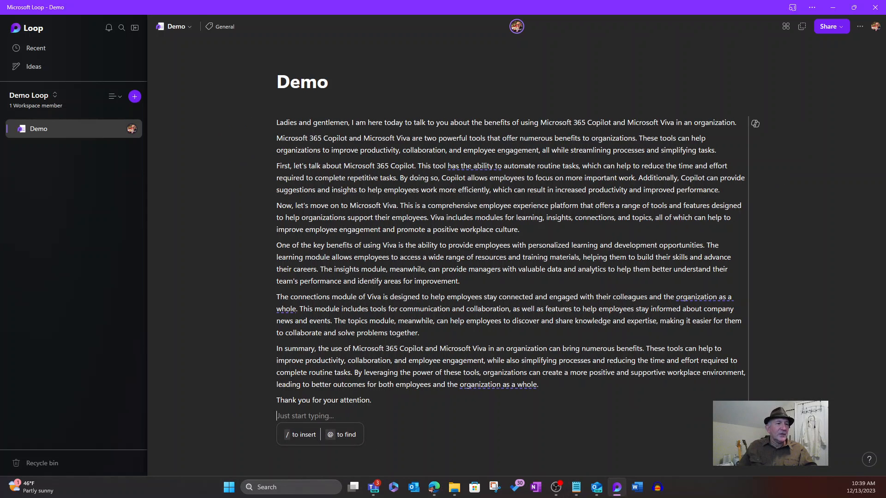
pyautogui.click(301, 435)
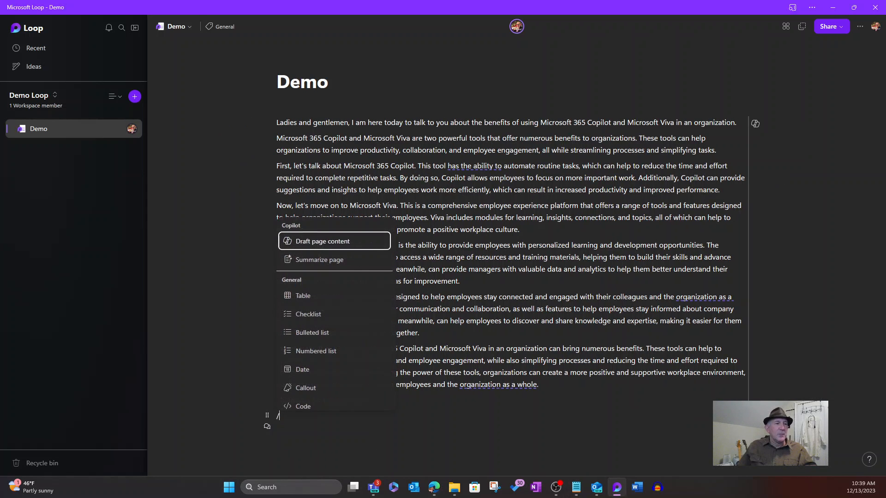
pyautogui.click(318, 242)
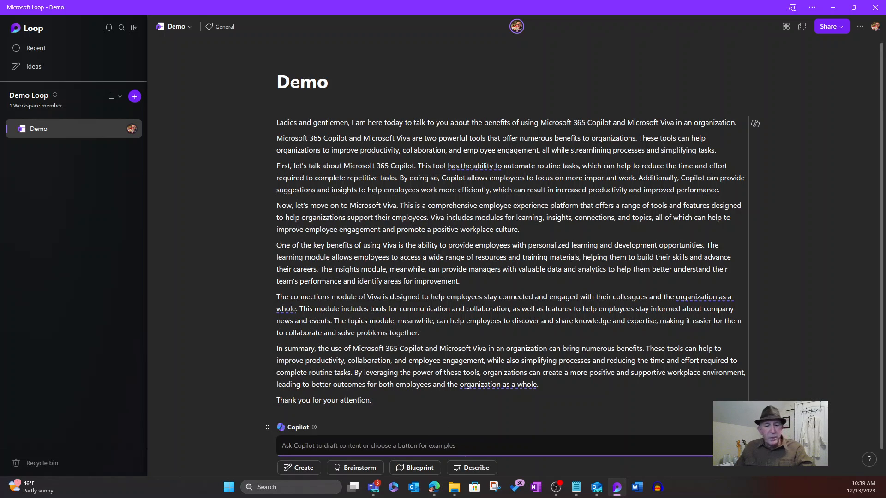
pyautogui.write('What is the main topic of this page')
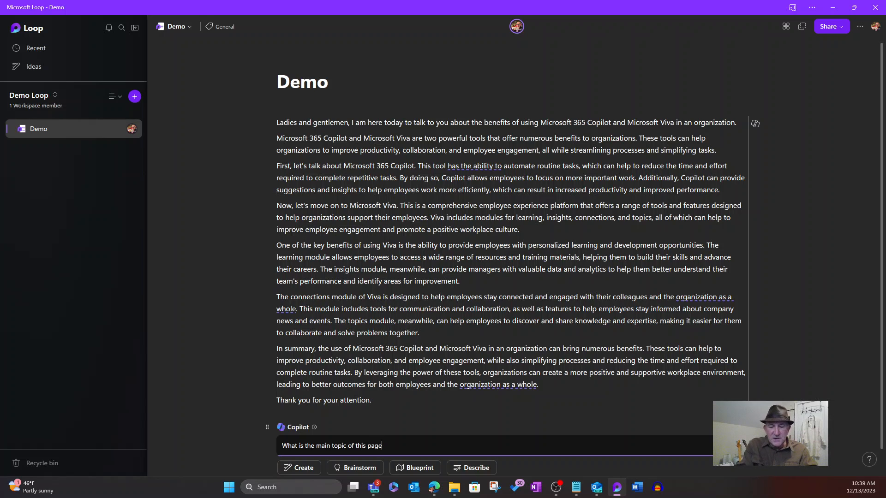
pyautogui.write('?')
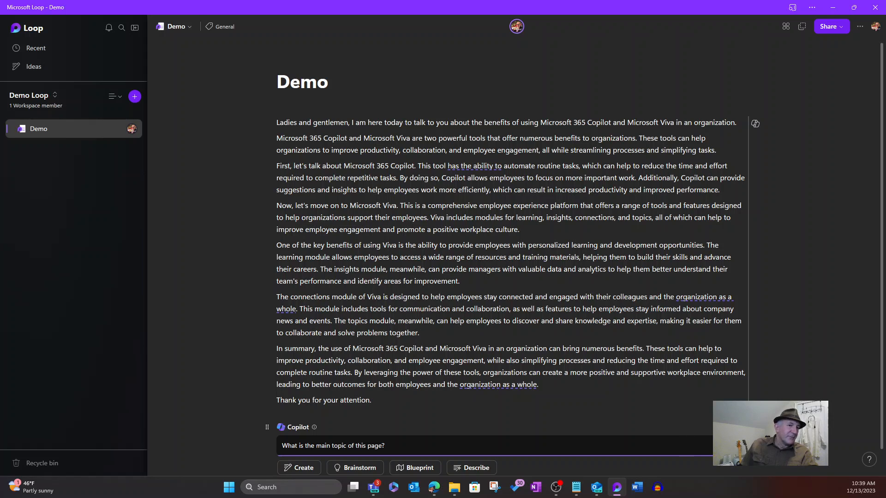
pyautogui.press('Return')
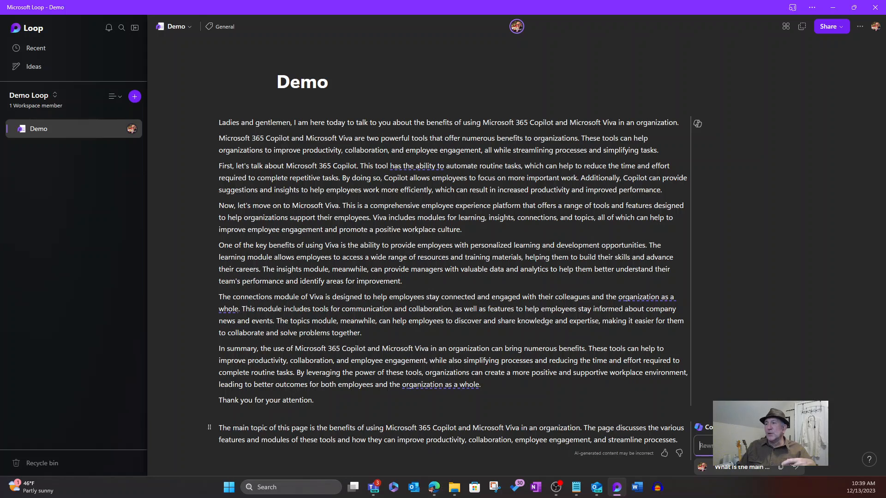
# - Below the main-topic paragraph, have Copilot draft content from the prompt "Generate a list of keywords for this page" and review the resulting list
pyautogui.hotkey('alt', 'Tab')
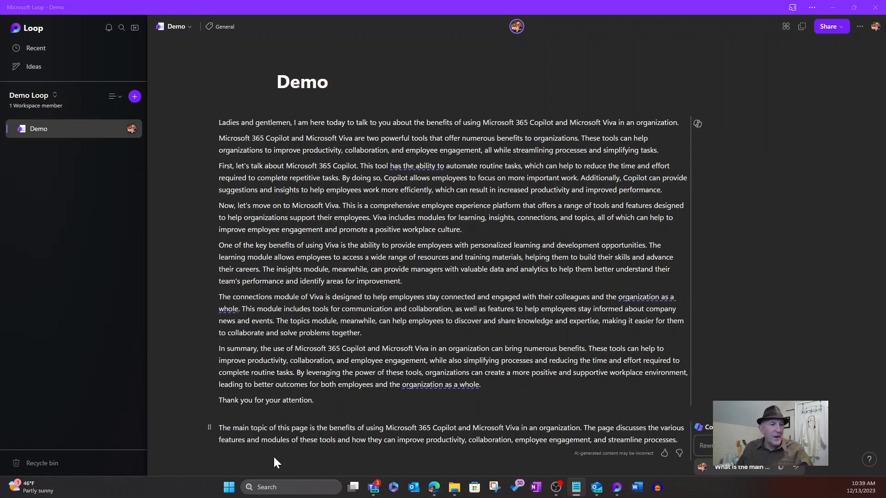
pyautogui.hotkey('alt', 'Tab')
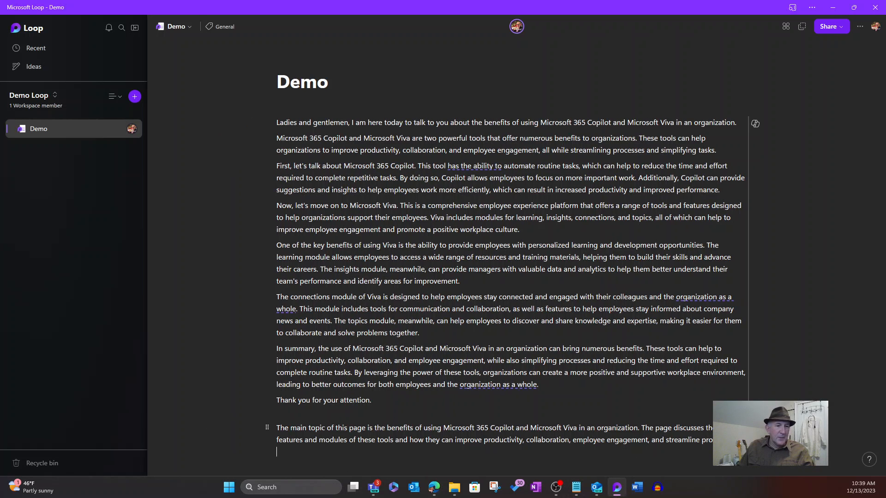
pyautogui.press('Return')
pyautogui.write('/')
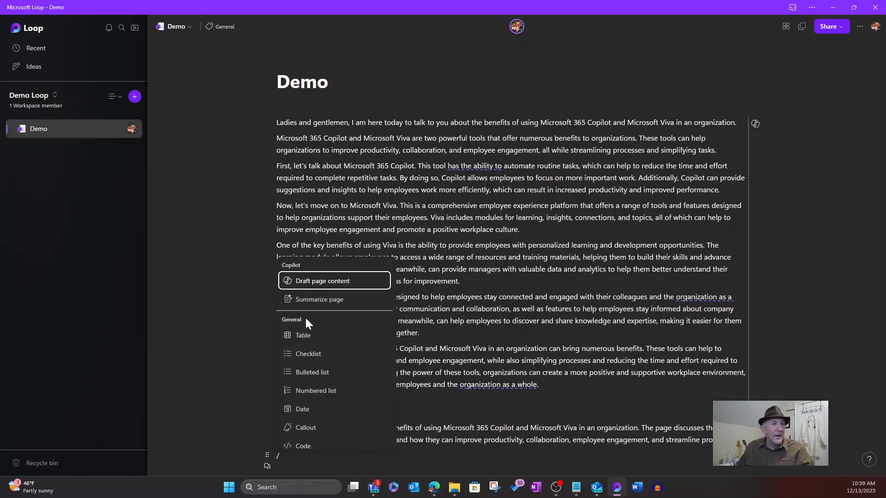
pyautogui.click(320, 281)
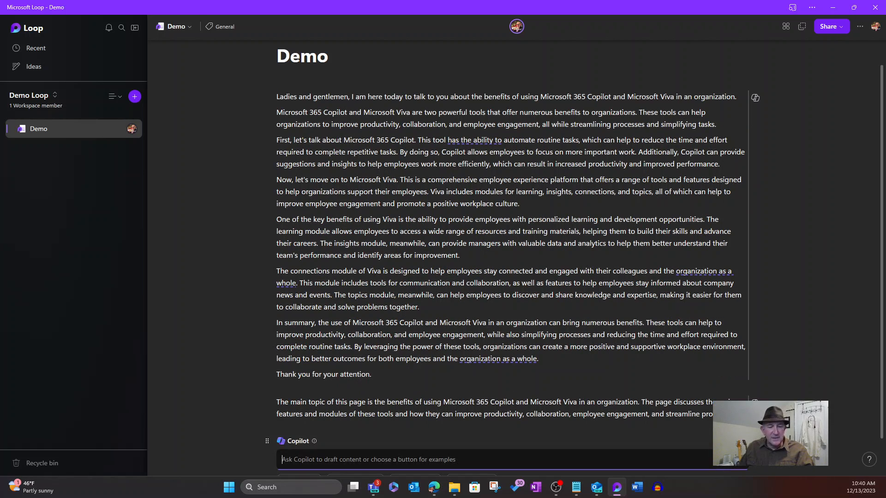
pyautogui.write('Generate a list of keywords for this page')
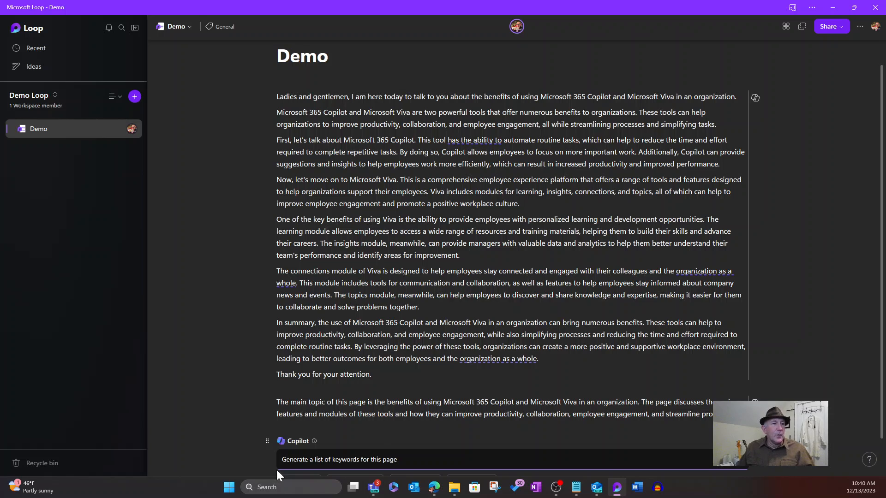
pyautogui.click(744, 468)
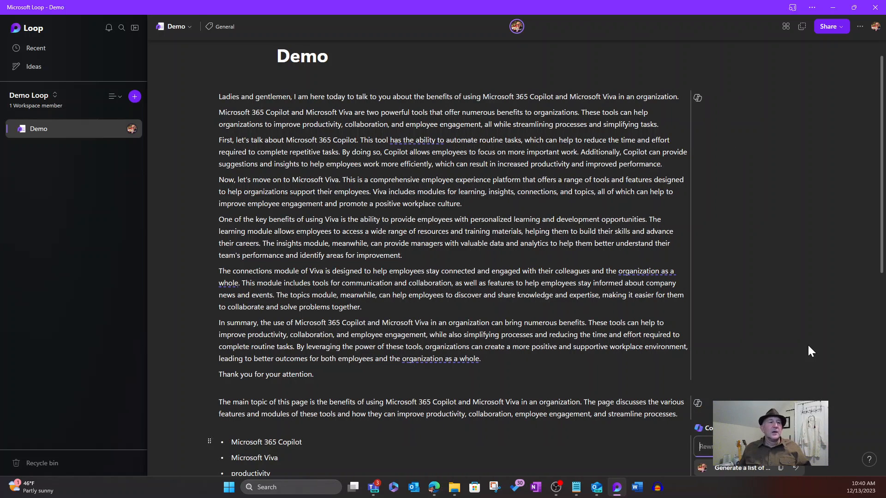
pyautogui.scroll(-8, 453, 259)
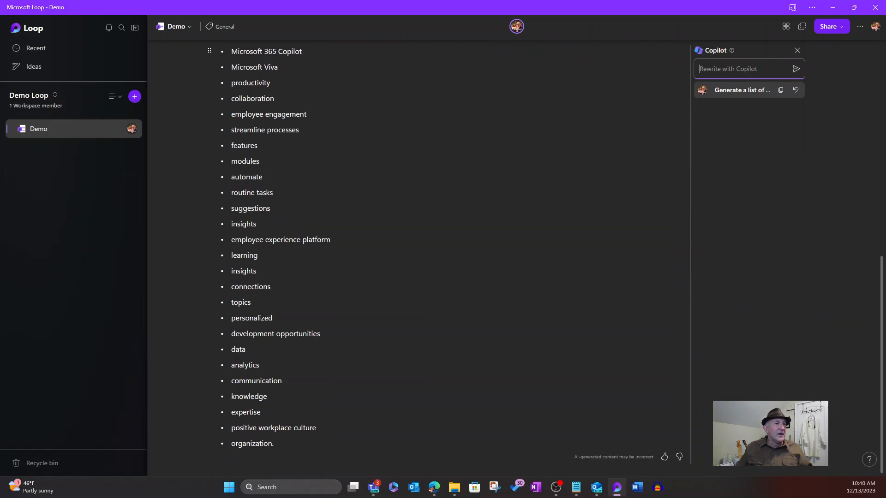
pyautogui.scroll(7, 452, 259)
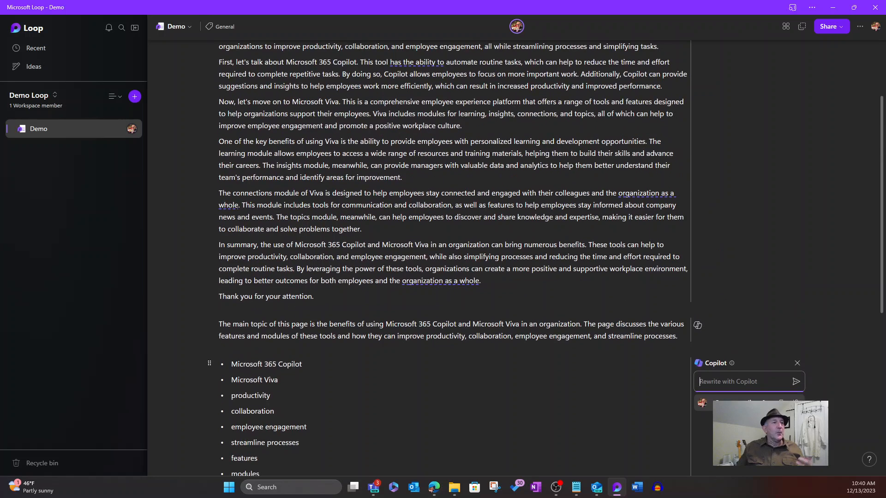
pyautogui.scroll(3, 452, 258)
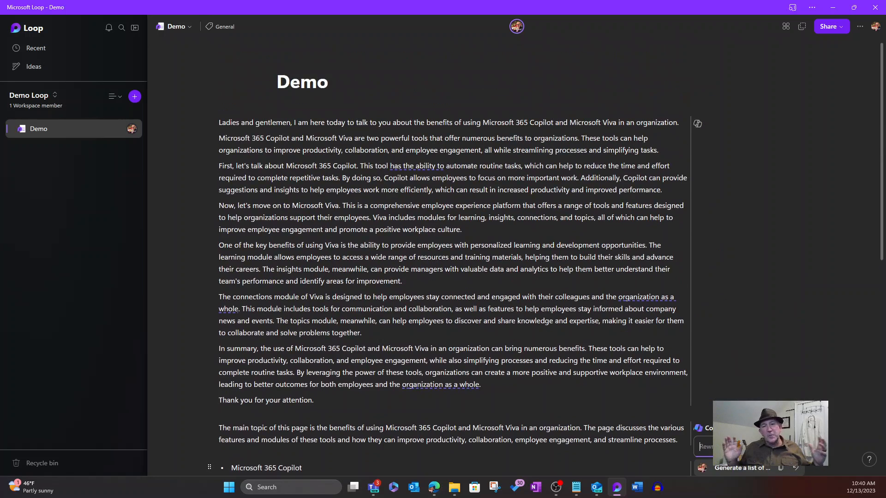